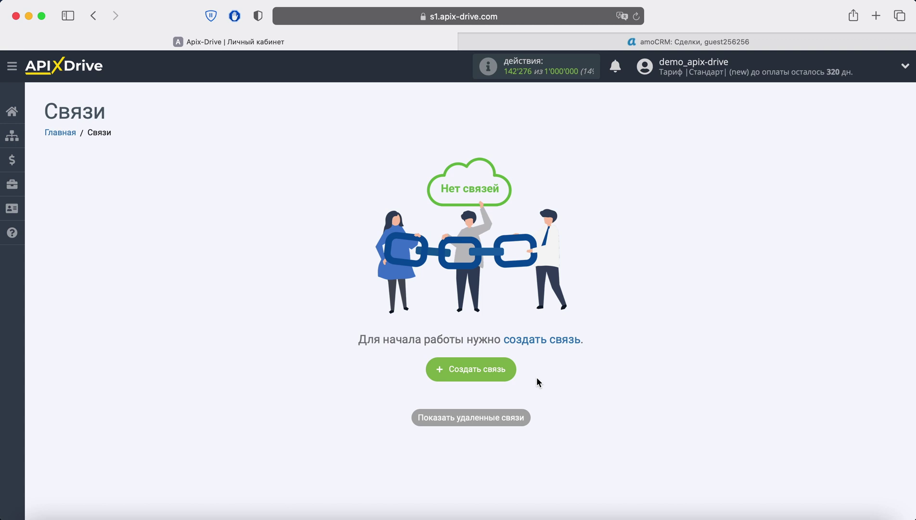
Create a new connection and choose OLX as its data source system.
click(490, 370)
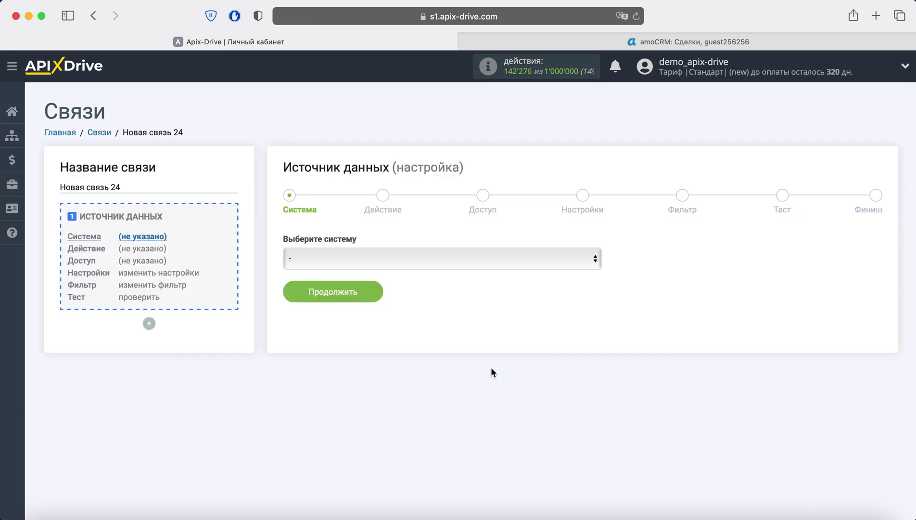
click(425, 261)
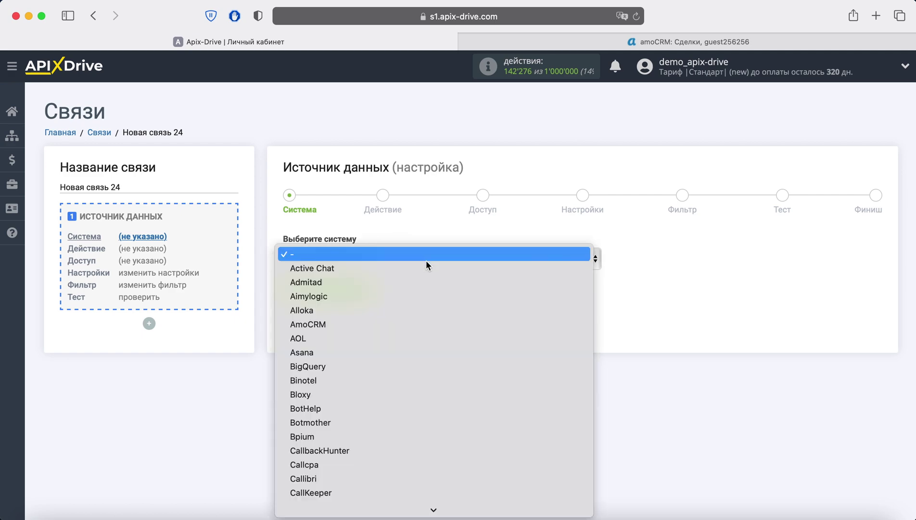
scroll(430, 344, down, 10)
scroll(429, 343, down, 10)
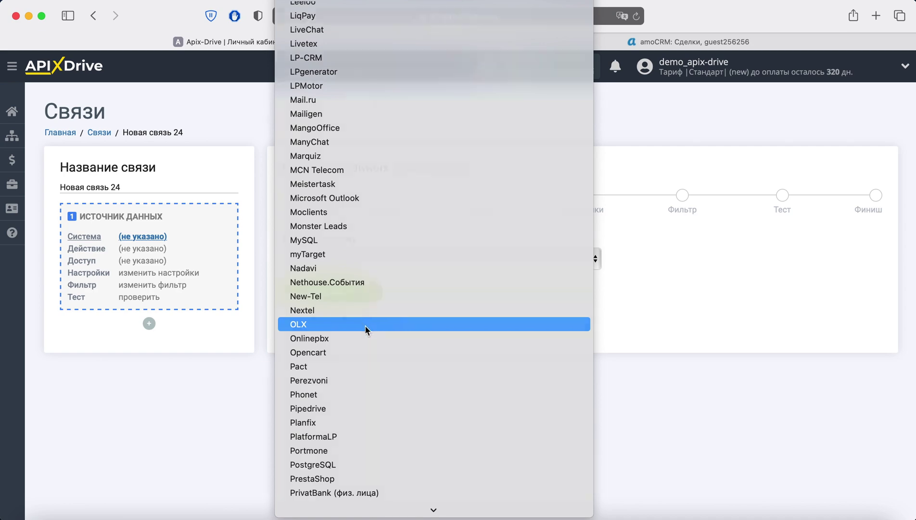
click(370, 326)
click(361, 292)
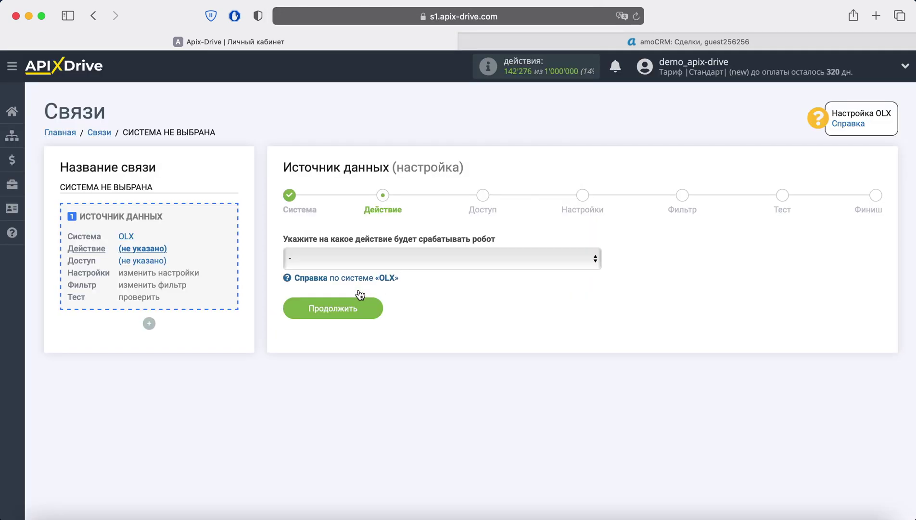
Set the OLX source action to «Загрузить сообщения» and continue to the access settings.
click(381, 255)
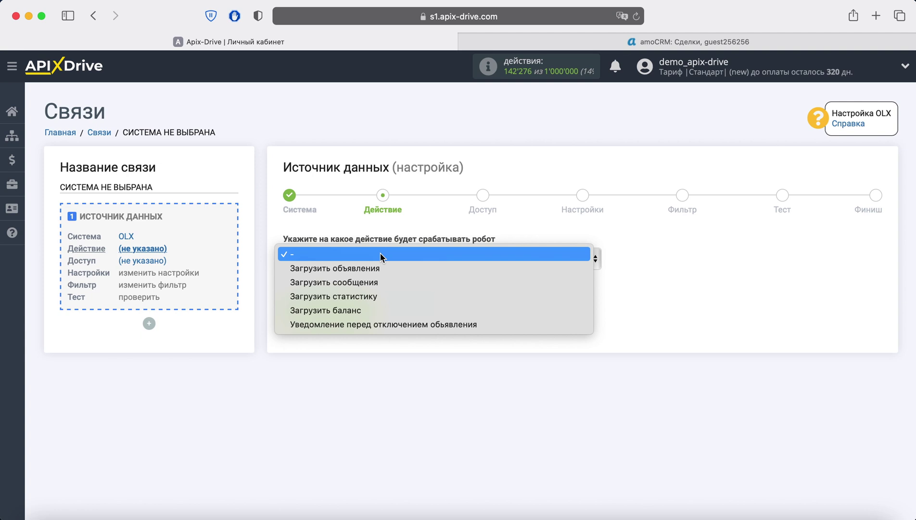
click(396, 281)
click(372, 310)
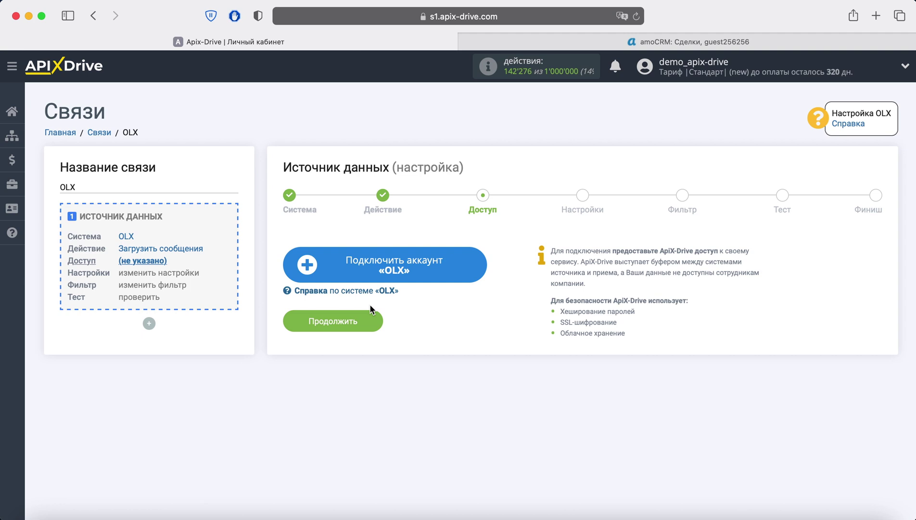
Connect the OLX account by signing in with the saved login and password, passing the robot check, and continue with that account.
click(356, 269)
click(353, 270)
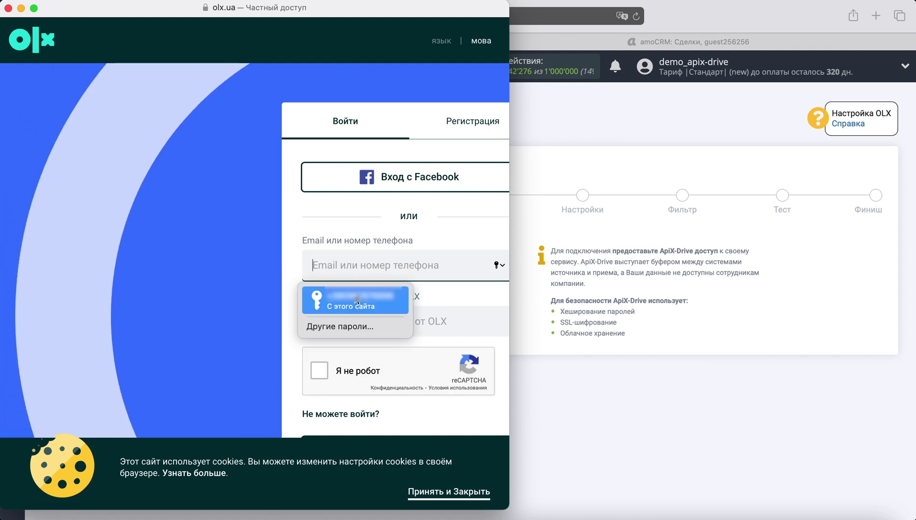
click(354, 294)
click(319, 370)
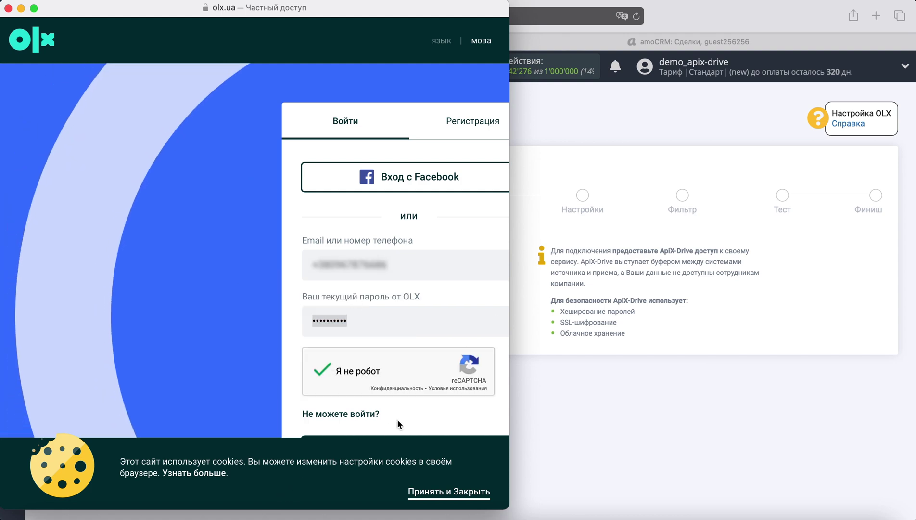
scroll(400, 416, down, 2)
click(409, 406)
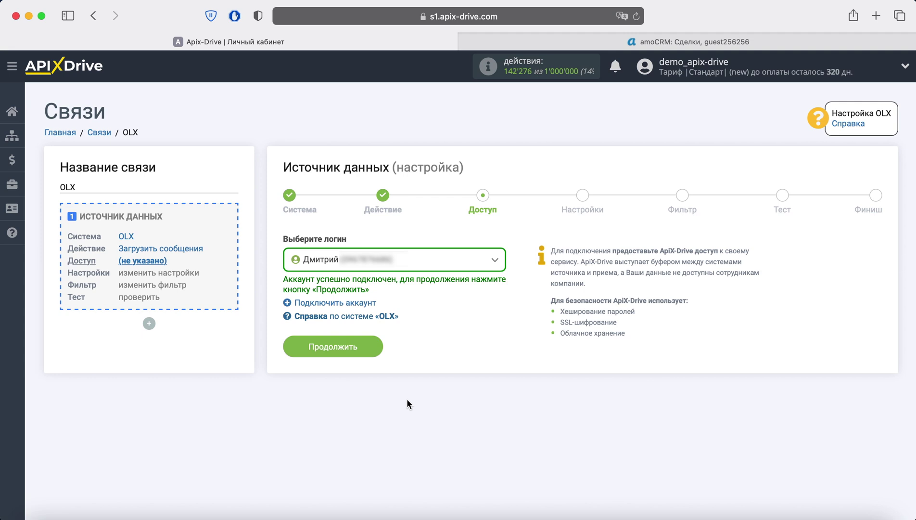
click(347, 346)
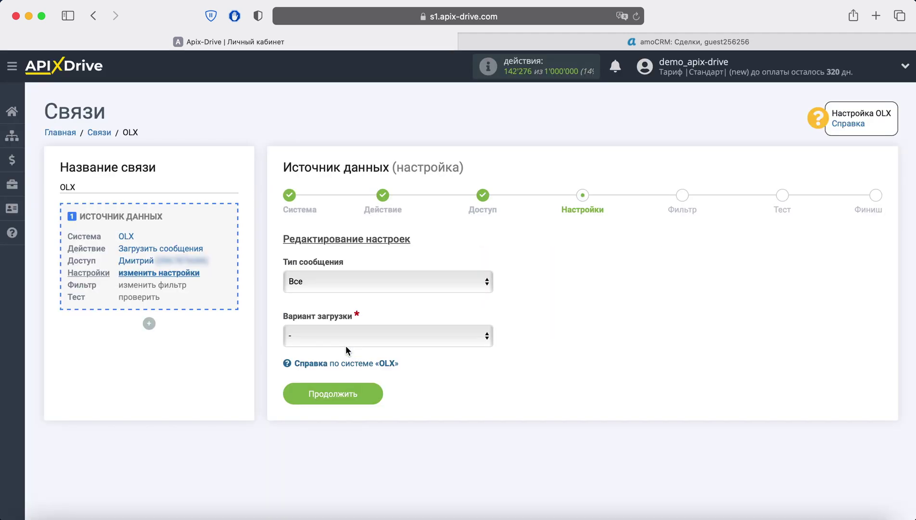
Set the message type to «Входящие» and the loading option to «Загружать все сообщения по аккаунту», and save the source settings.
click(346, 283)
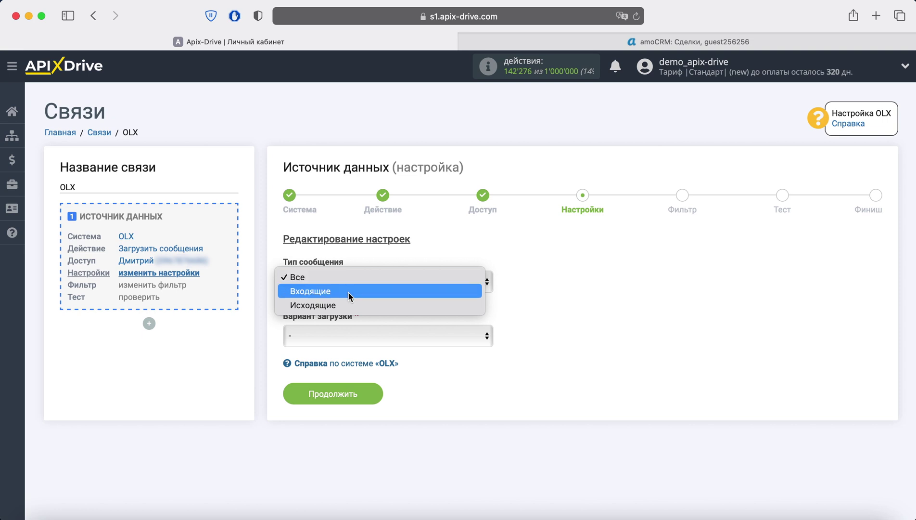
click(348, 291)
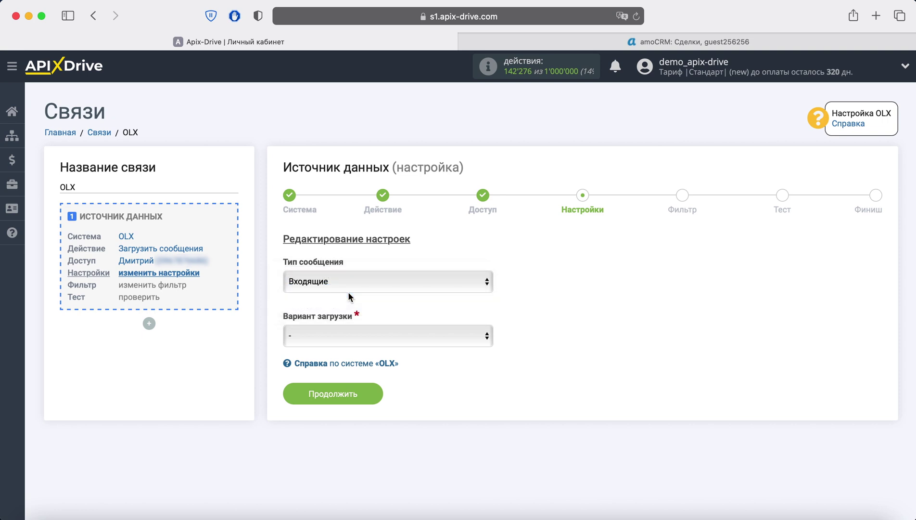
click(363, 336)
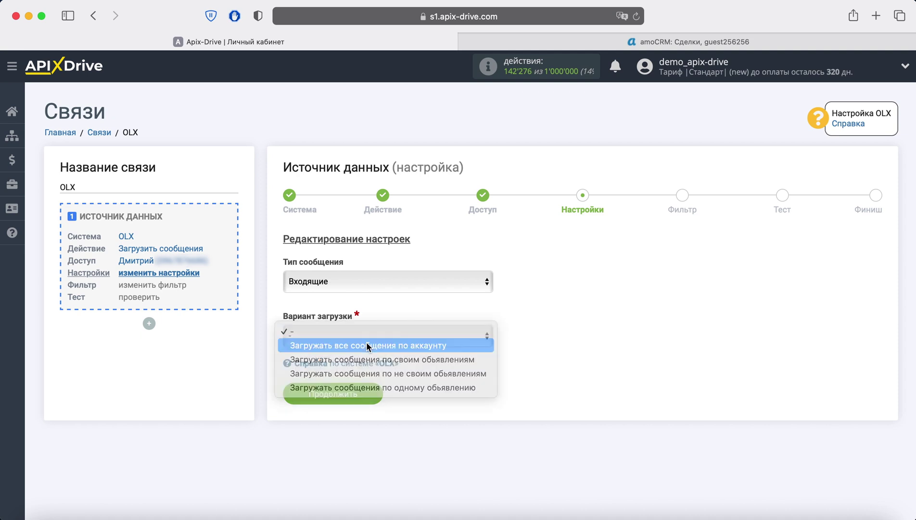
click(368, 345)
click(361, 391)
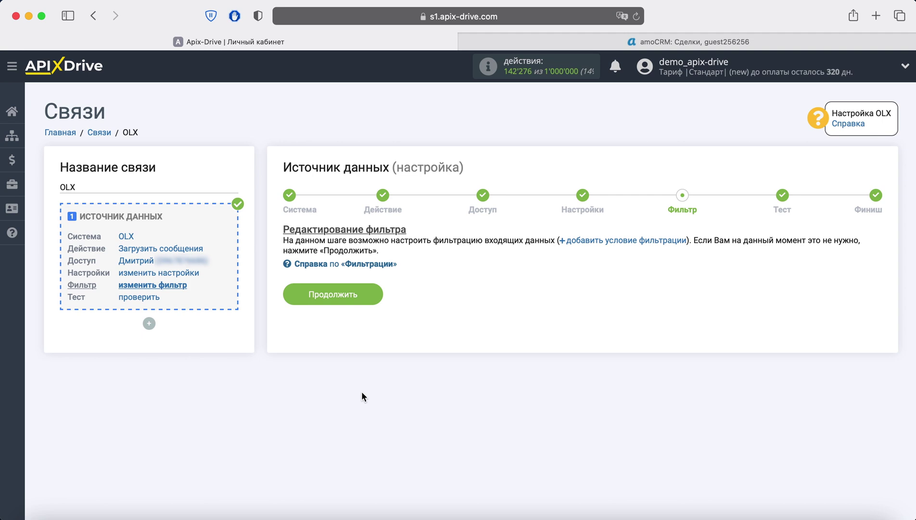
Finish the OLX source setup without filter conditions, accepting the test data, and start the data destination setup.
click(357, 293)
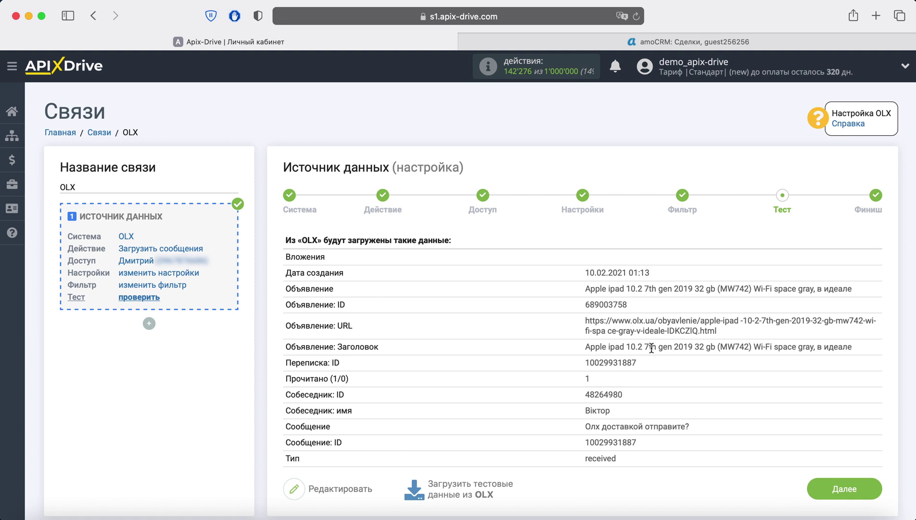
click(843, 483)
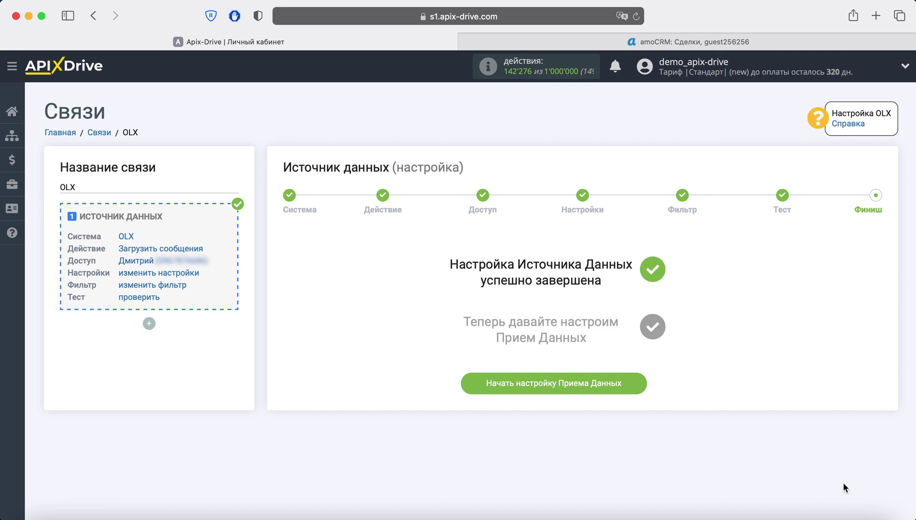
click(635, 383)
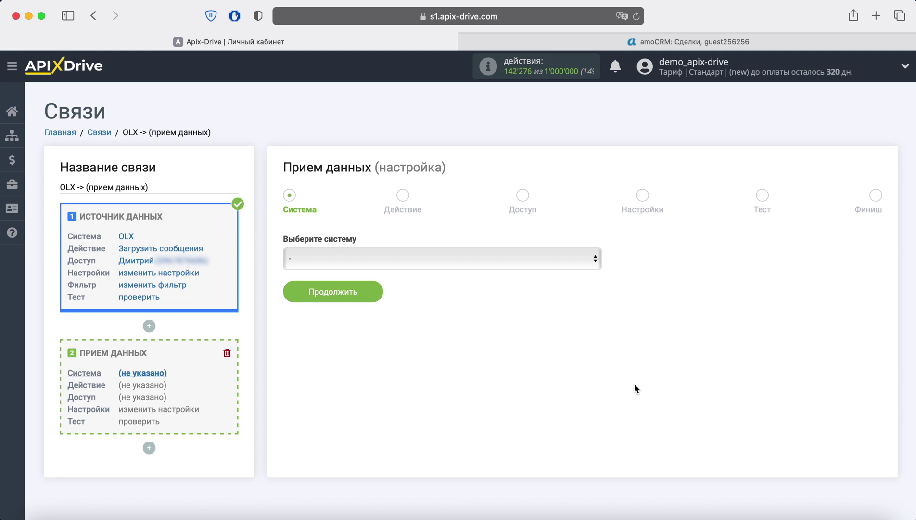
Choose AmoCRM as the data destination system with the action «Отправка сделок».
click(444, 255)
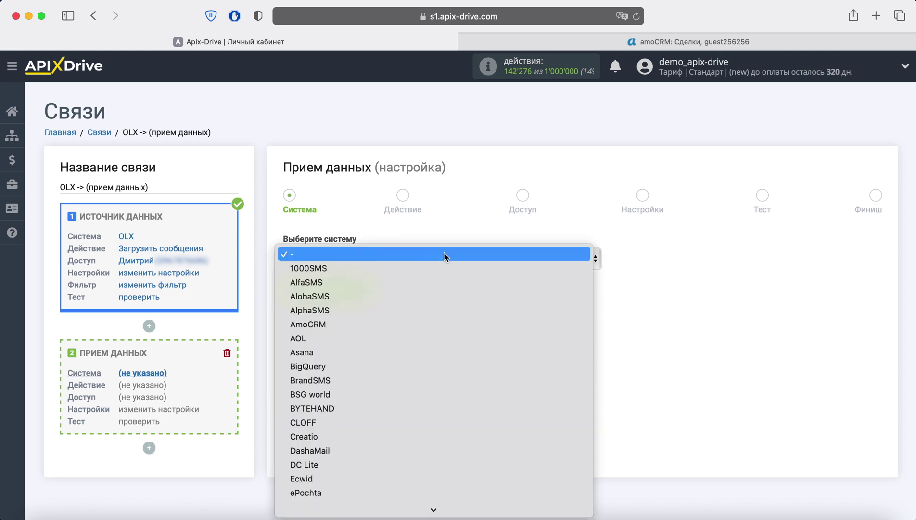
click(386, 322)
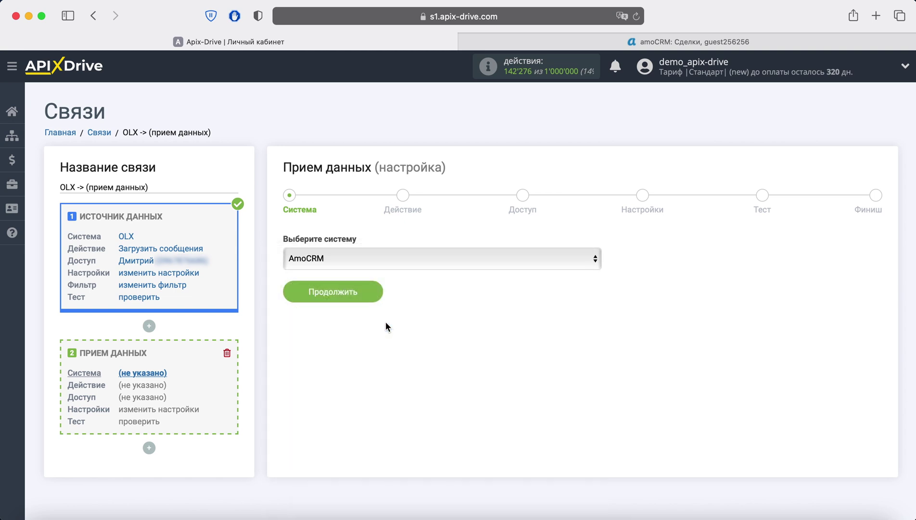
click(364, 295)
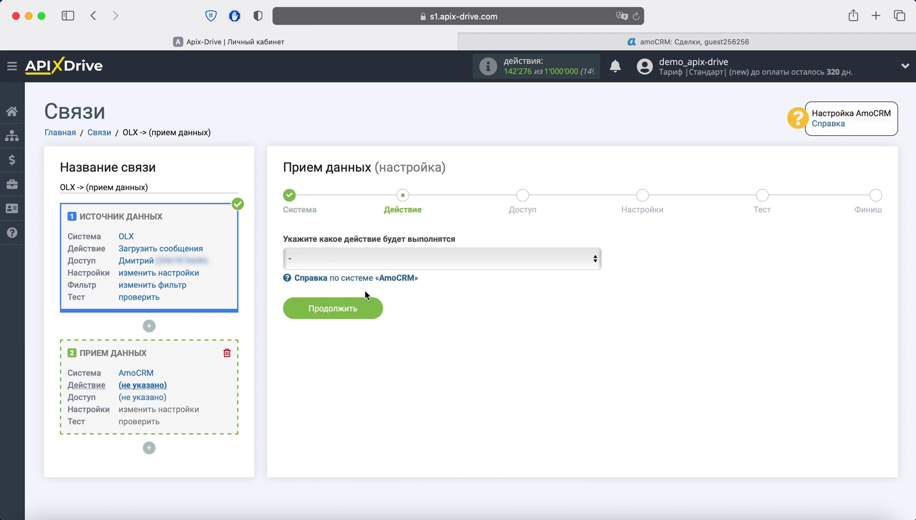
click(385, 260)
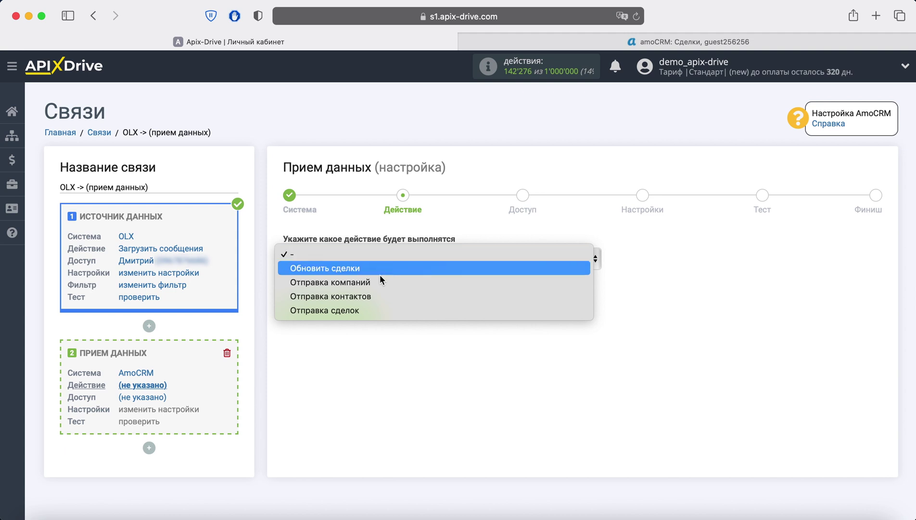
click(372, 310)
click(369, 307)
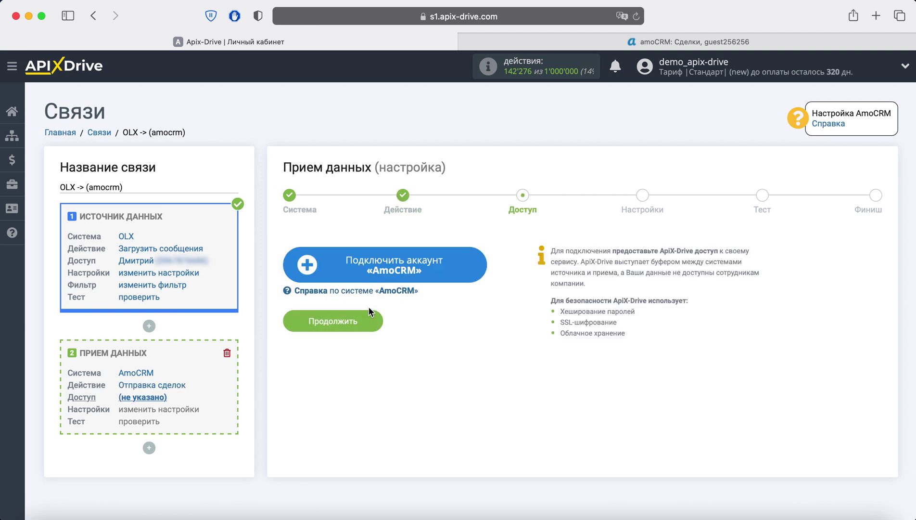
Start connecting an AmoCRM account and sign in with the account's e-mail and password.
click(356, 272)
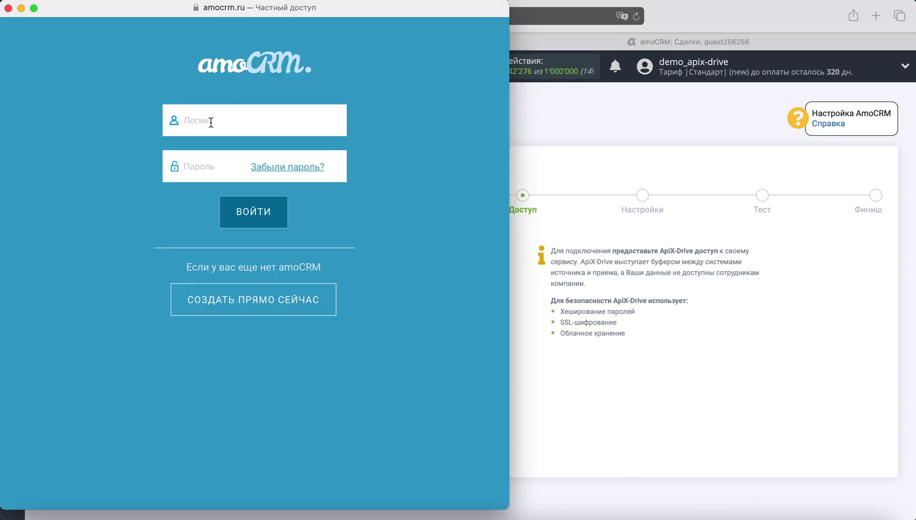
right_click(210, 121)
click(238, 155)
right_click(204, 165)
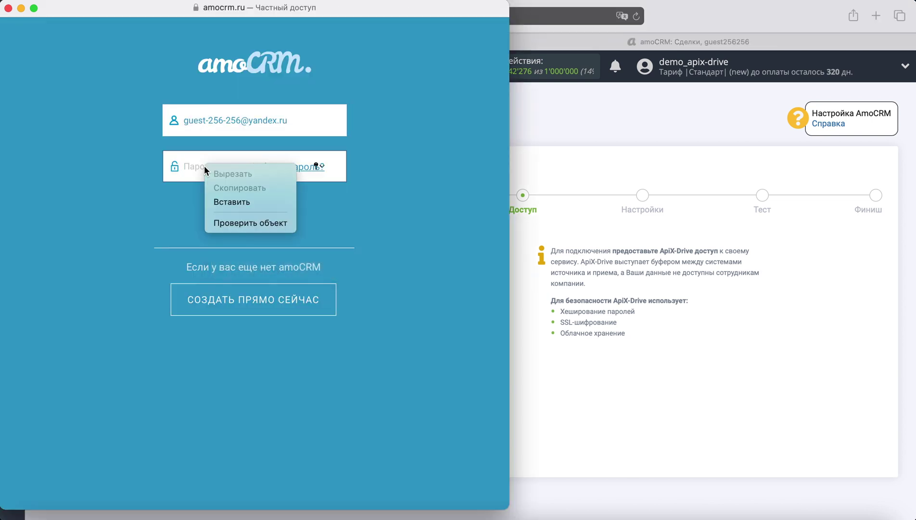
click(232, 202)
click(270, 212)
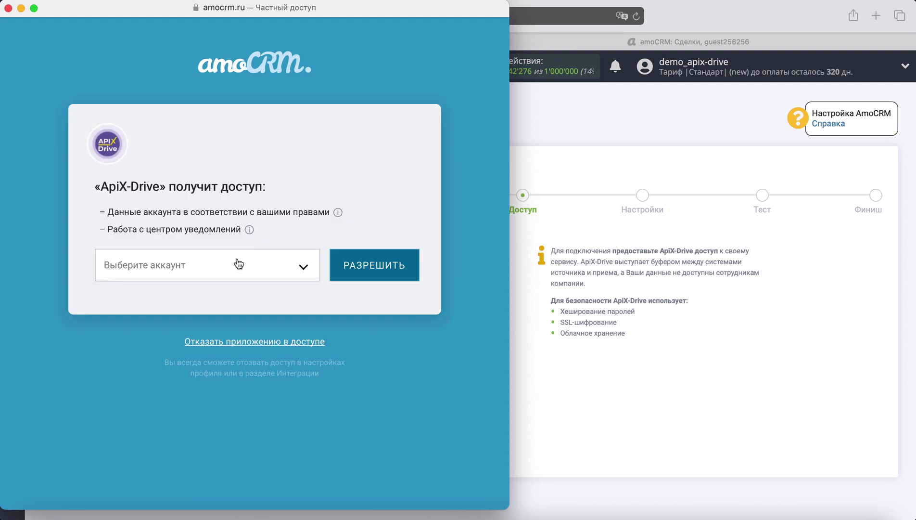
Grant ApiX-Drive access to the available amoCRM account and continue to the deal field settings.
click(236, 265)
click(224, 272)
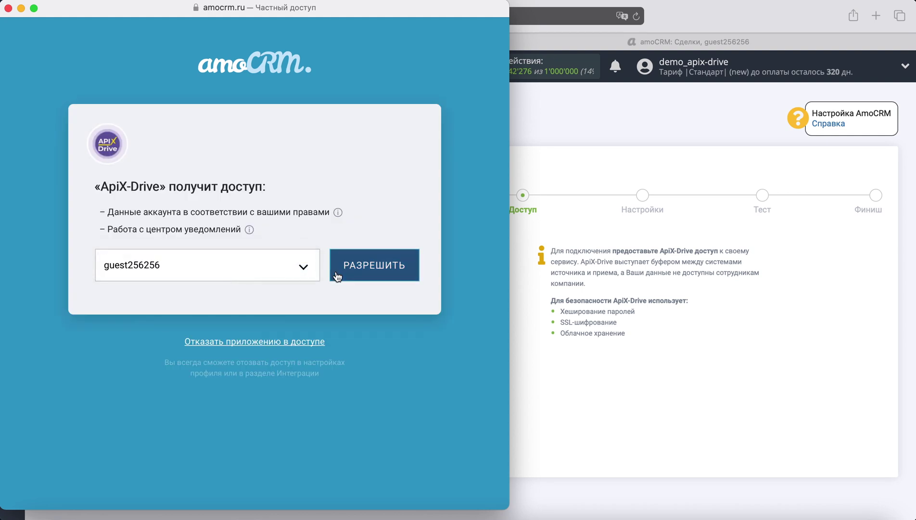
click(354, 274)
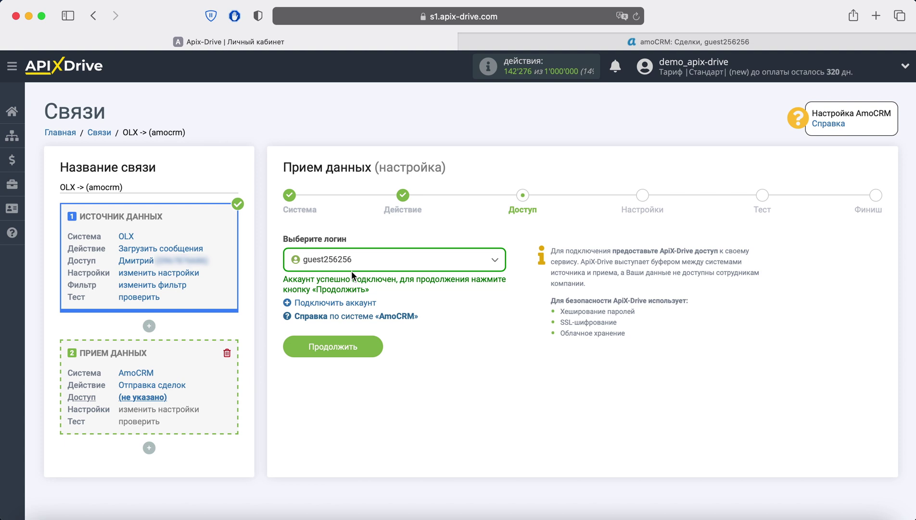
click(358, 344)
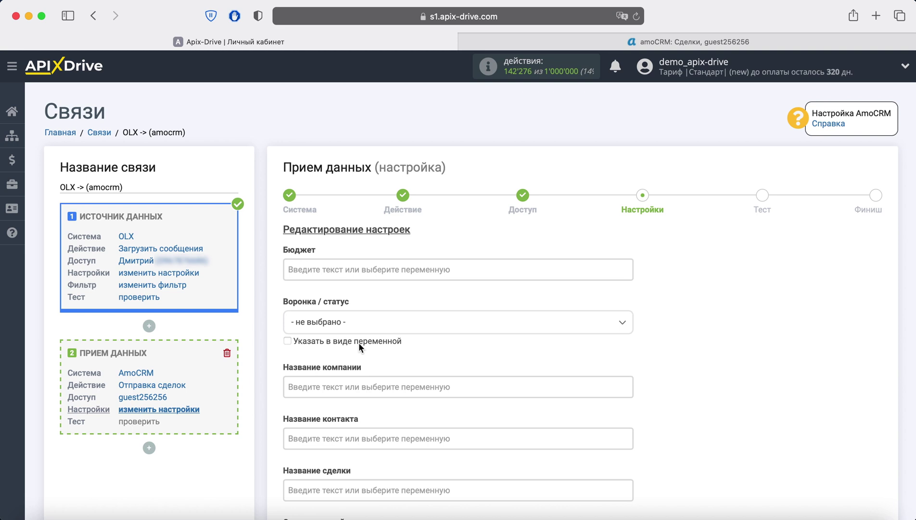
Fill the «Название контакта» field with the OLX variable «Собеседник: имя».
scroll(358, 342, down, 5)
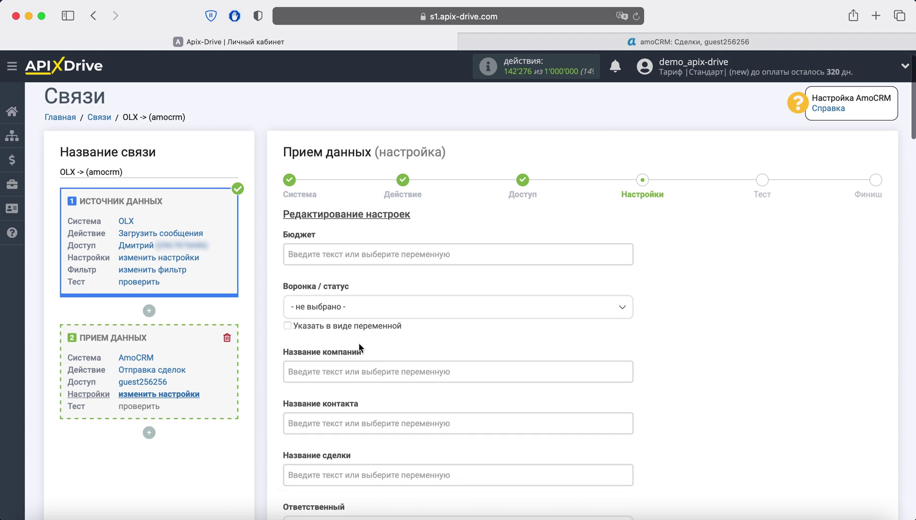
click(359, 320)
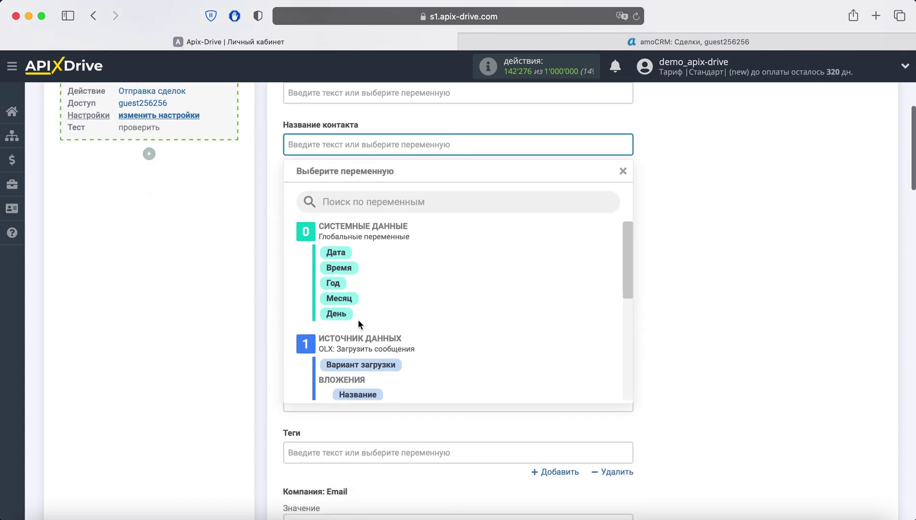
scroll(425, 317, down, 3)
scroll(425, 317, down, 5)
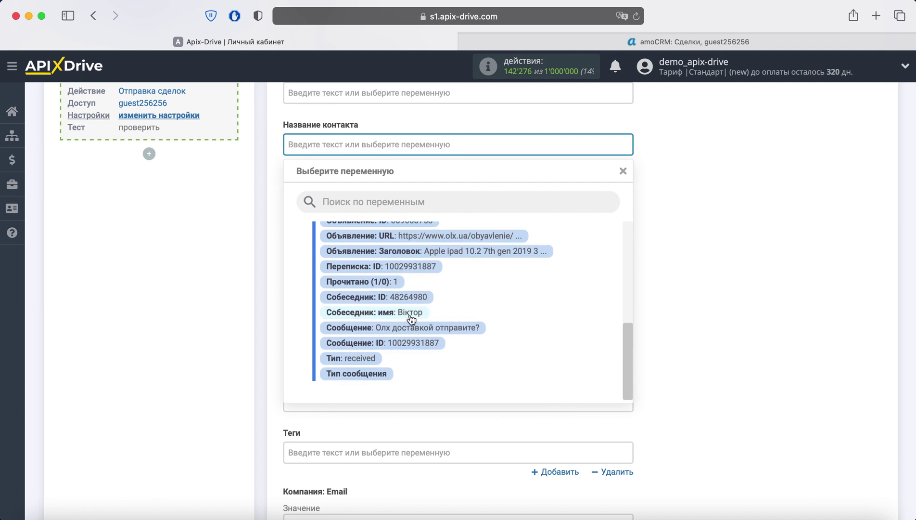
click(416, 313)
Fill the «Название сделки» field with the text "Сообщение" followed by the OLX variable «Объявление: ID».
click(334, 194)
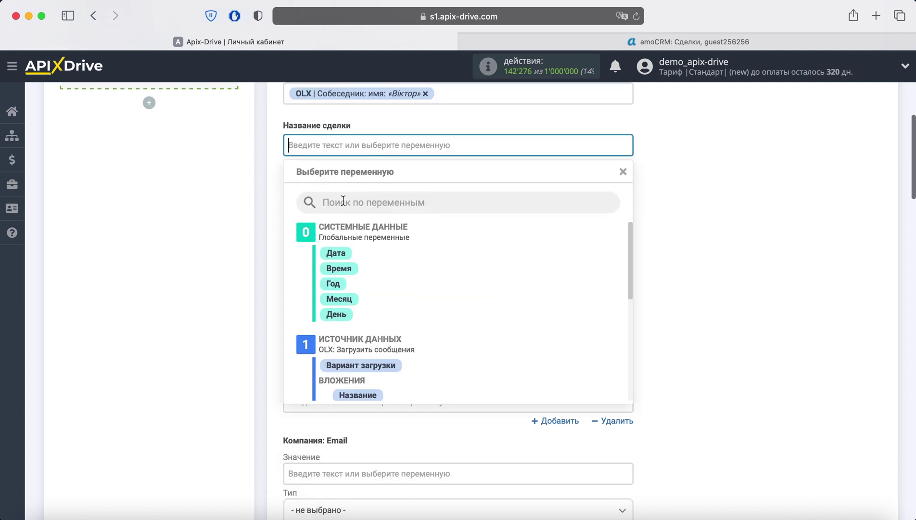
scroll(429, 278, down, 4)
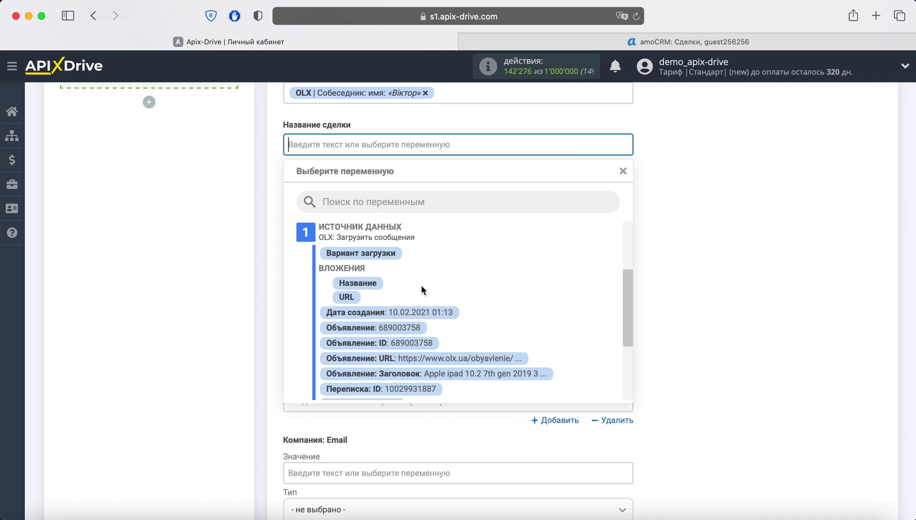
click(412, 342)
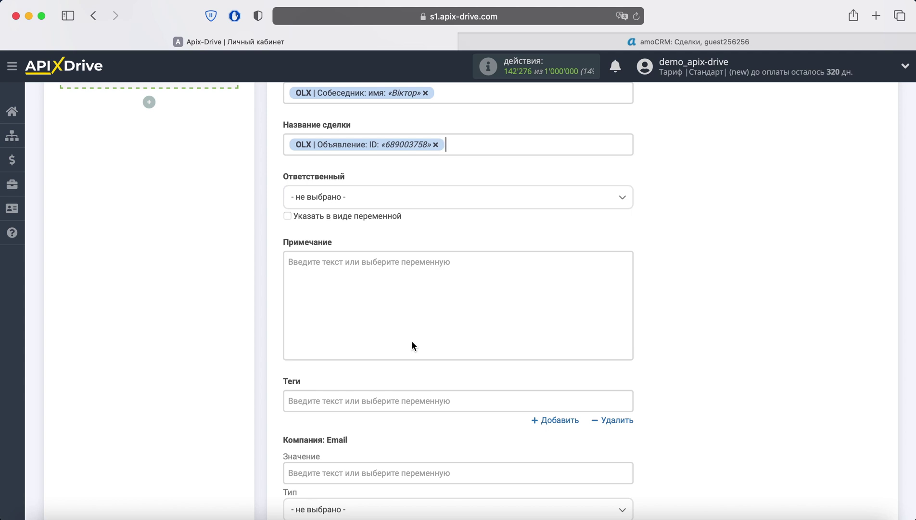
click(289, 145)
text(Сообщение)
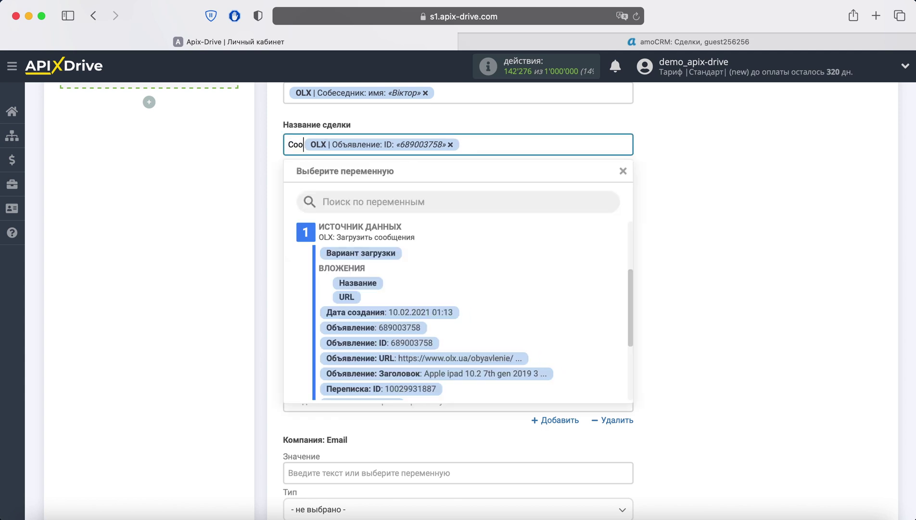
Complete the text before the ad ID variable in «Название сделки» so that it reads "Сообщение из OLX".
text( из OLX)
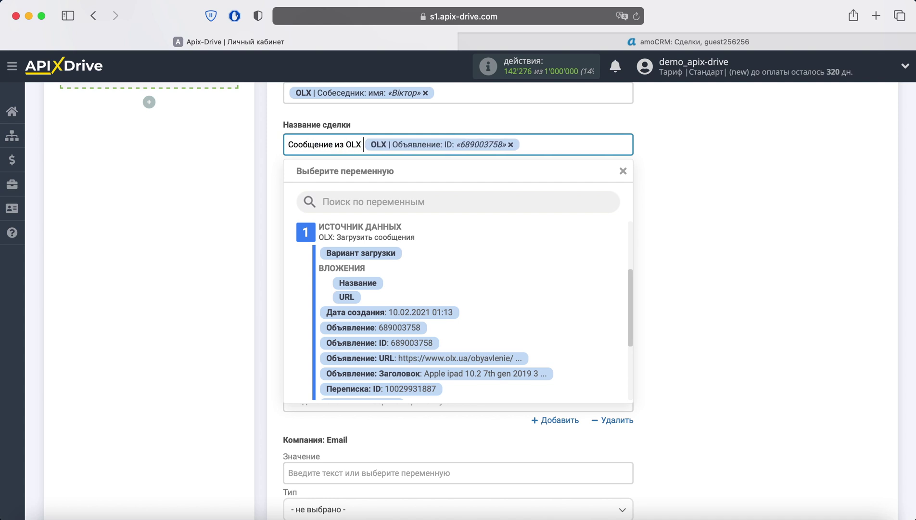
click(671, 143)
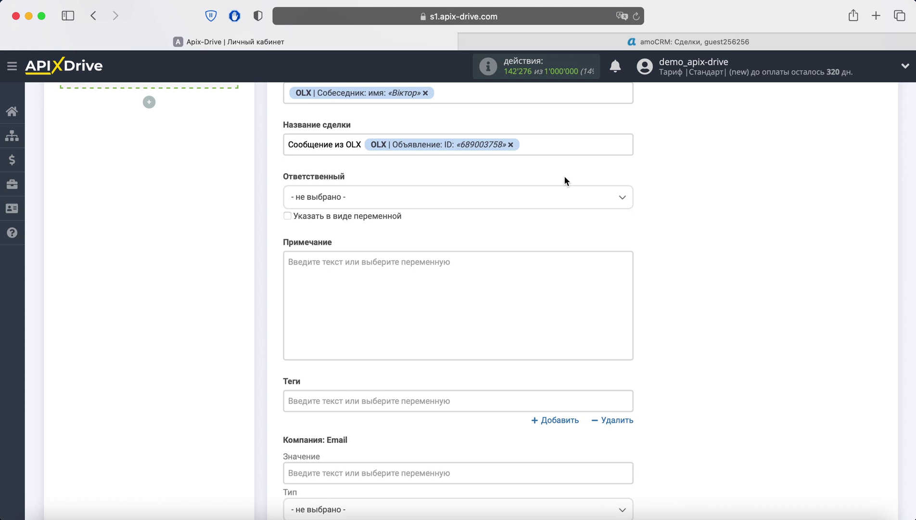
Start the «Примечание» field with the label "Дата:" followed by the OLX variable «Дата создания».
click(379, 262)
text(Дата:)
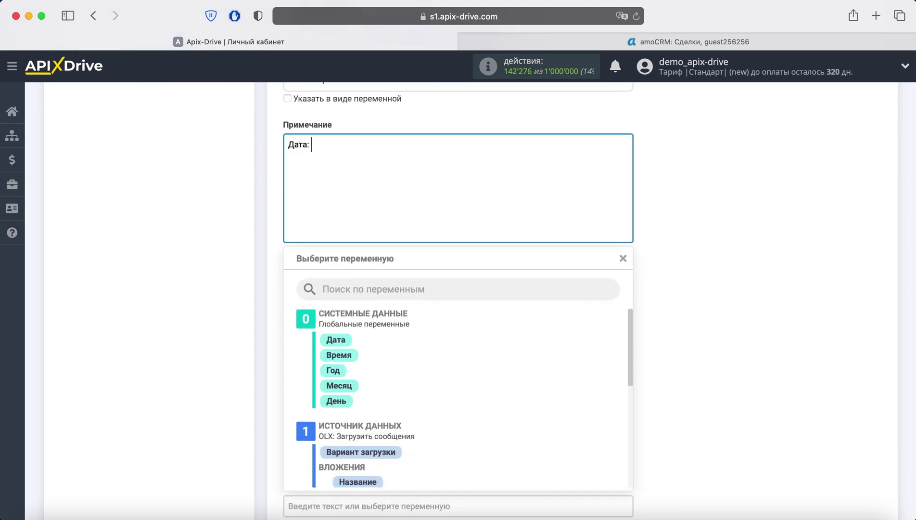
scroll(507, 443, down, 3)
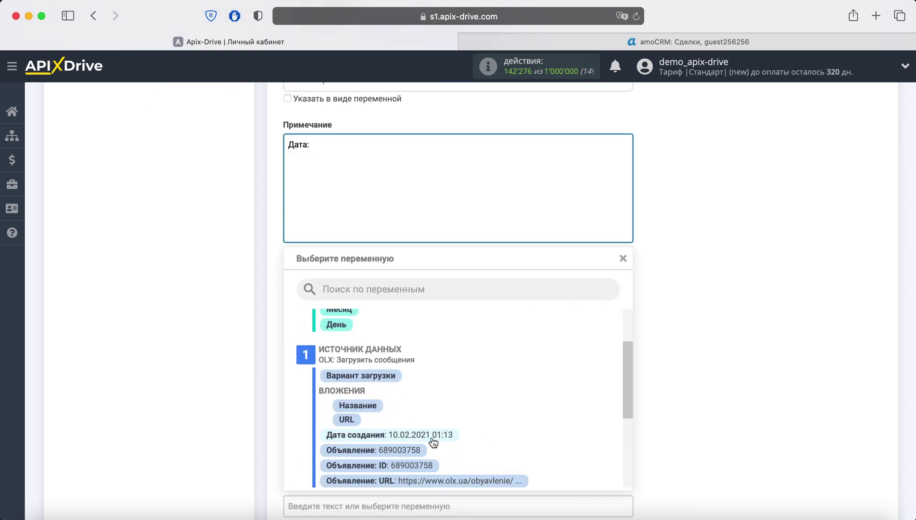
click(402, 435)
Add a second line to the note with the label "Заголовок:" and the OLX variable «Объявление: Заголовок».
key(Return)
text(Заголовок:)
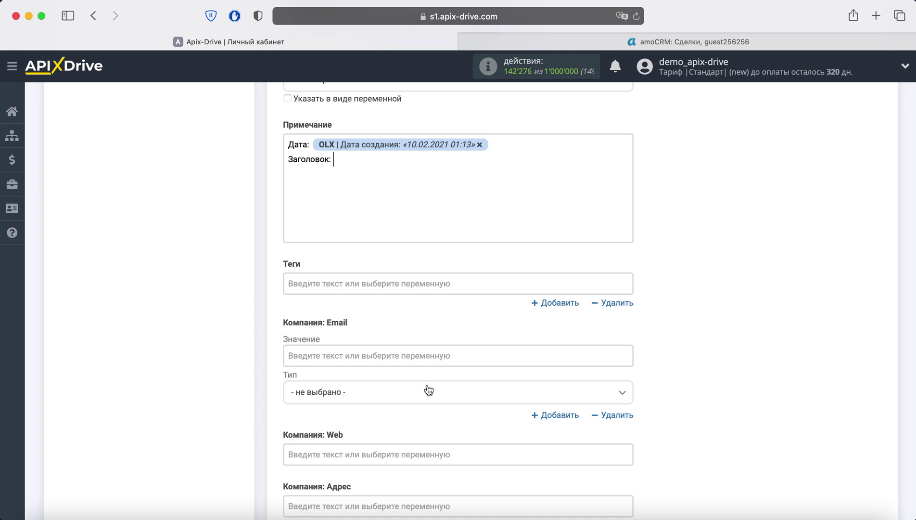
click(383, 158)
scroll(462, 327, down, 3)
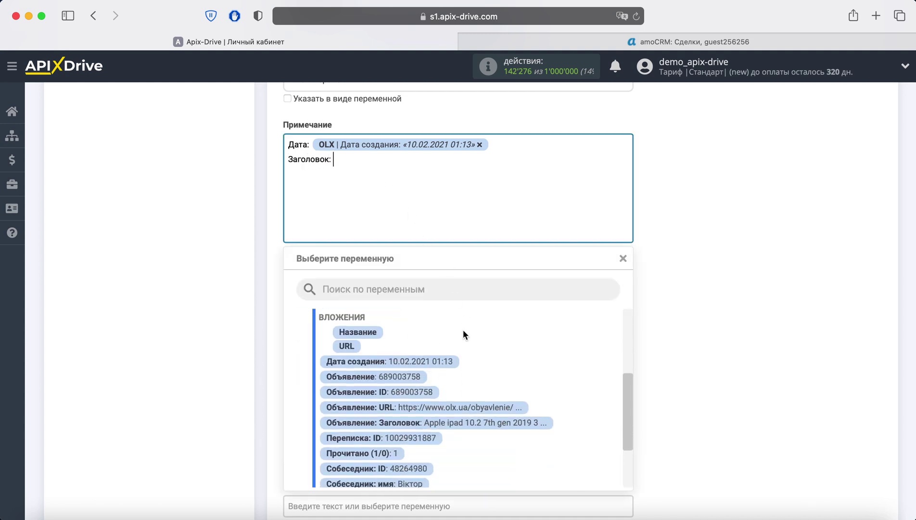
click(457, 426)
Add a third line to the note with the label "Сообщение:" and the OLX variable «Сообщение».
key(Return)
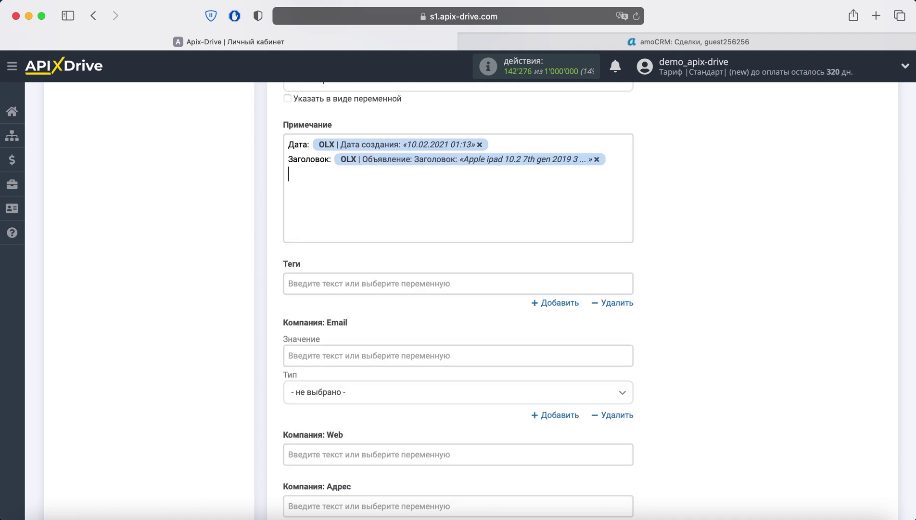
text(Сообщение:)
click(389, 174)
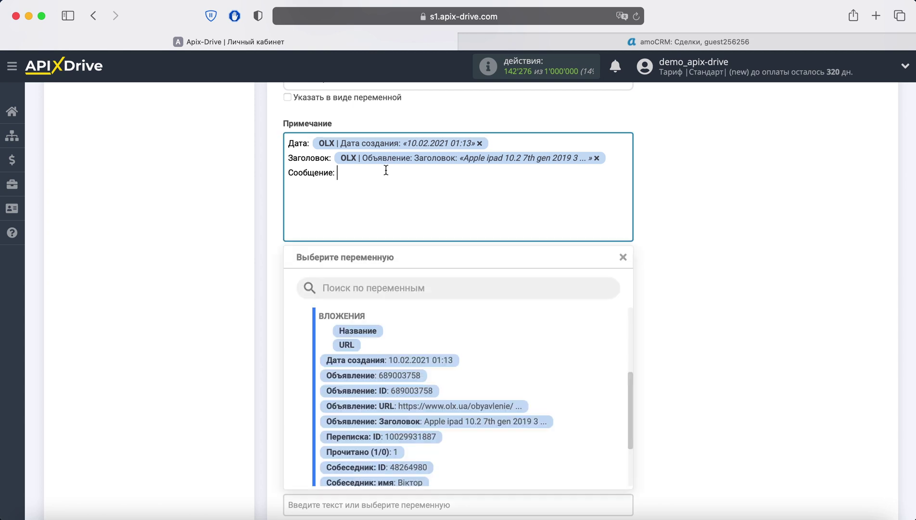
scroll(463, 373, down, 2)
scroll(466, 382, down, 2)
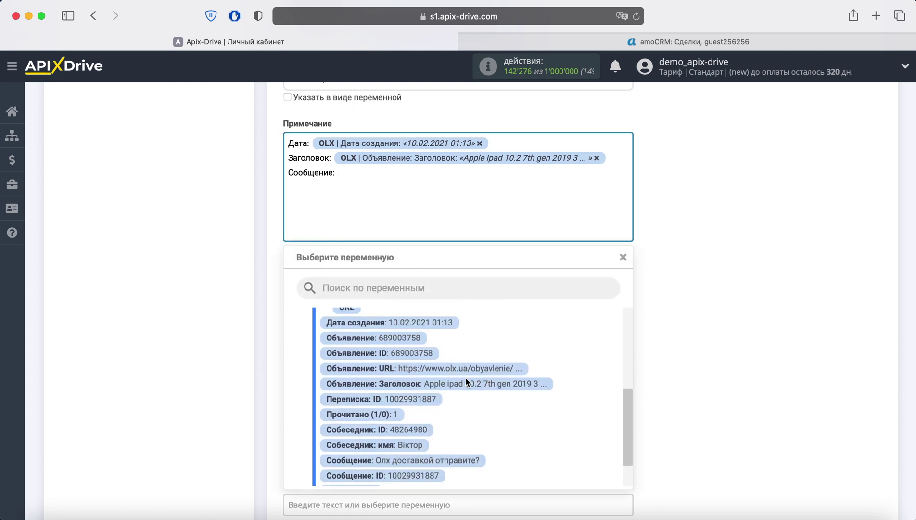
click(447, 448)
Set «Воронка / статус» to «Воронка: Первичный контакт» and continue to the test stage.
scroll(668, 285, up, 6)
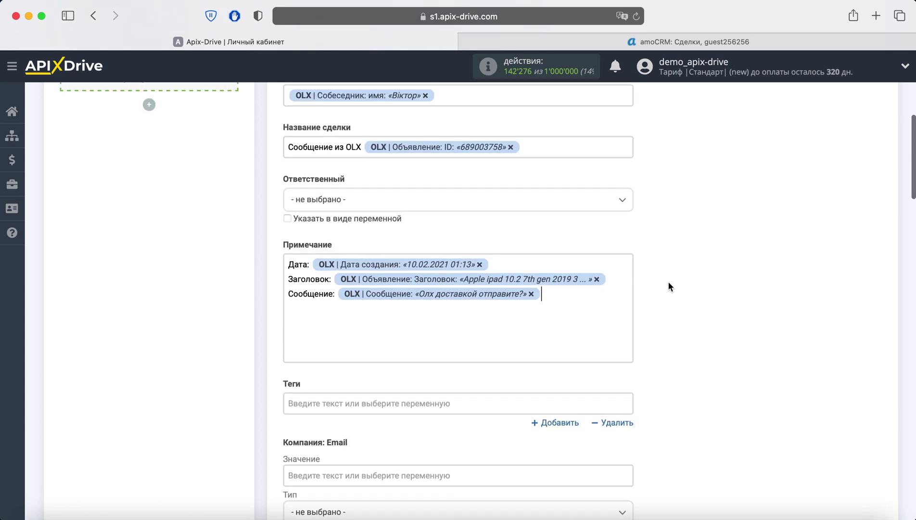
click(479, 127)
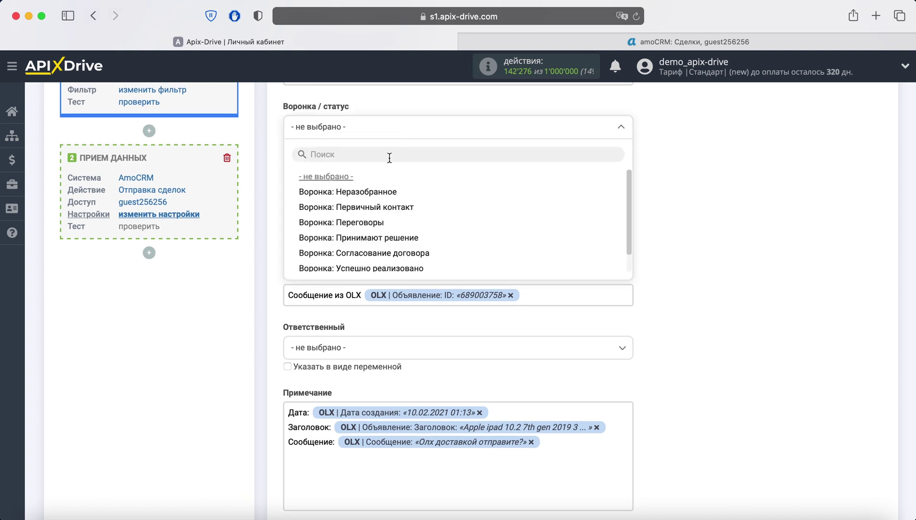
click(389, 207)
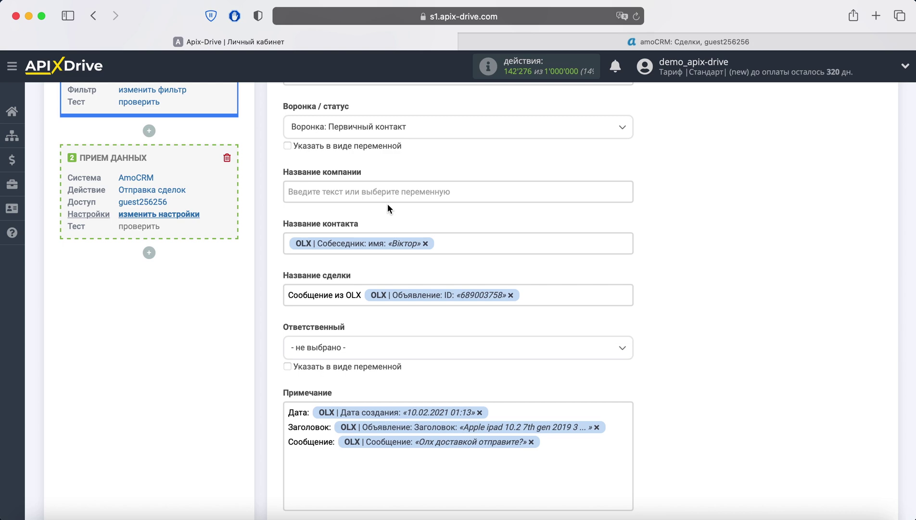
scroll(388, 208, down, 12)
scroll(388, 205, down, 20)
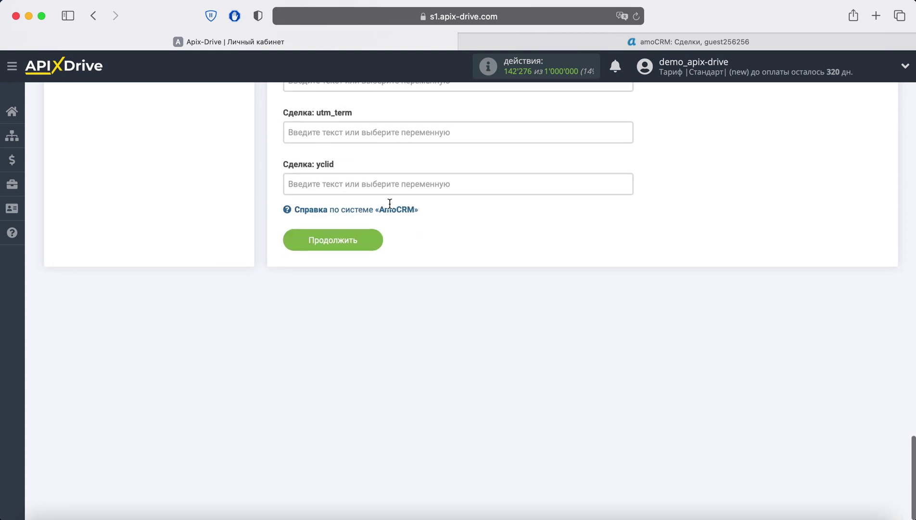
click(351, 236)
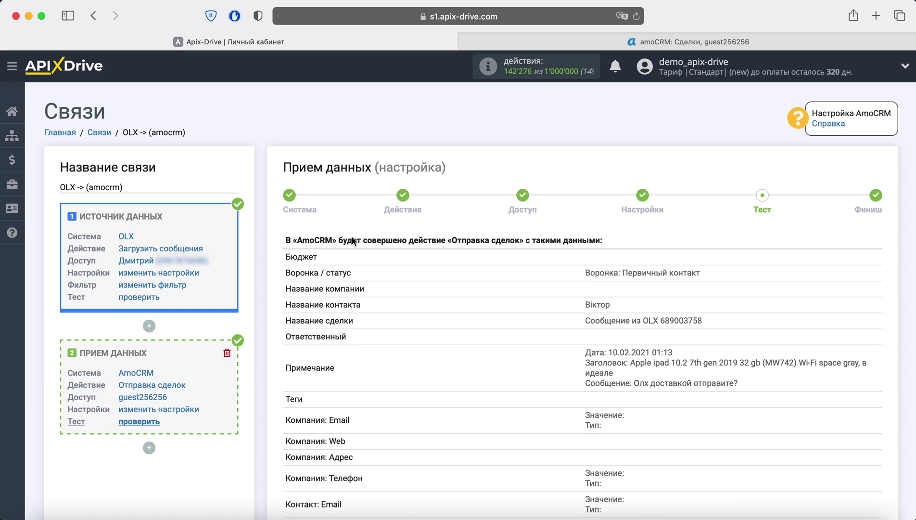
Send the test deal data to AmoCRM from the end of the field summary.
scroll(353, 240, down, 15)
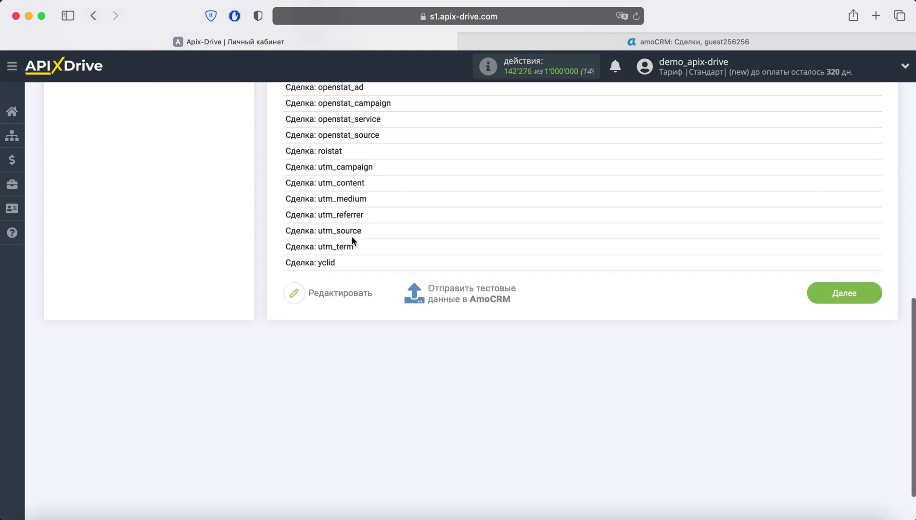
scroll(351, 236, down, 1)
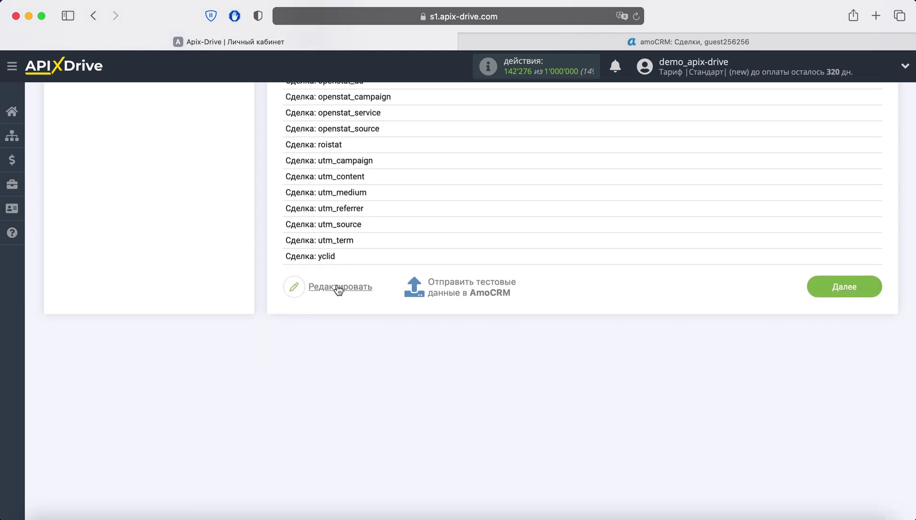
click(439, 283)
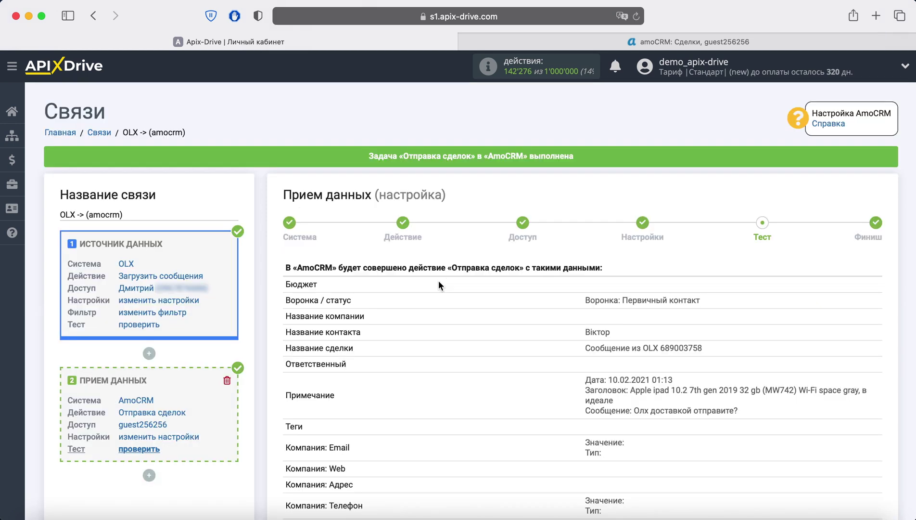
Switch to amoCRM, refresh the deals board and open the new OLX message deal to check its contents.
click(634, 36)
click(636, 16)
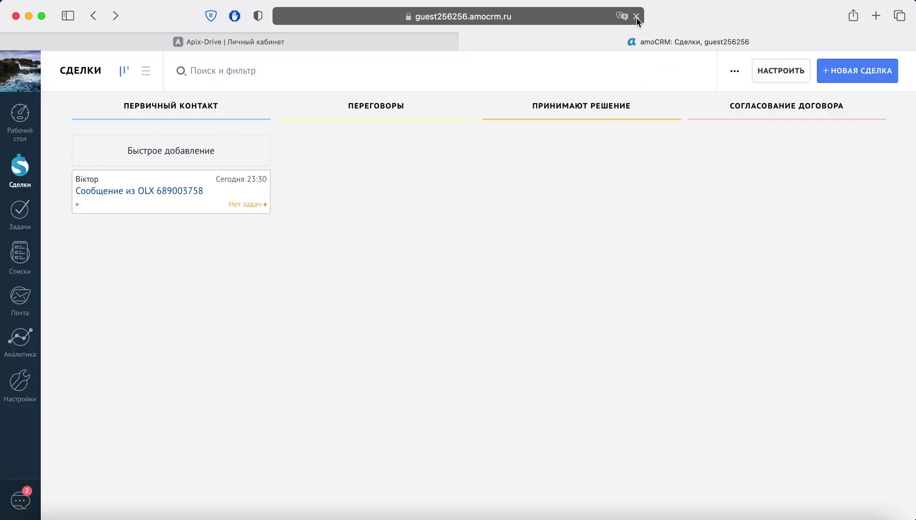
click(167, 192)
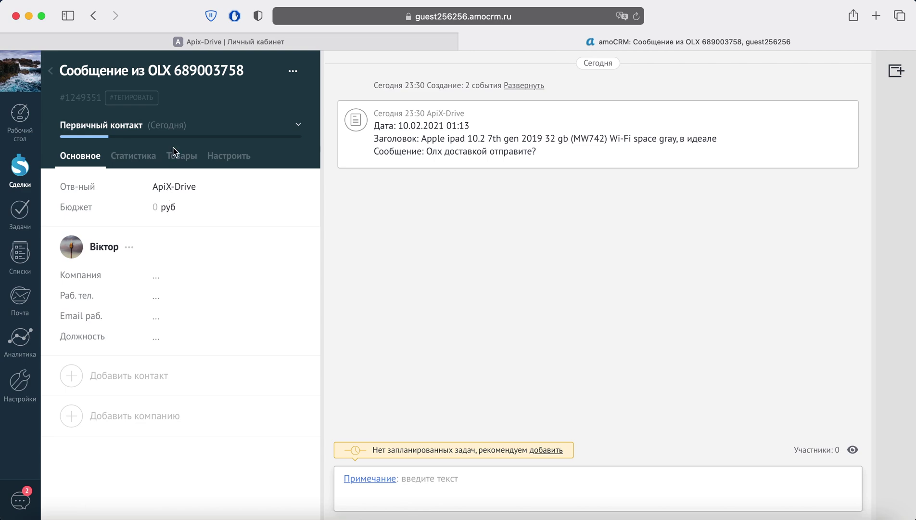
Return to ApiX-Drive, finish the data reception setup and enable automatic updating of the connection.
click(218, 42)
scroll(666, 279, down, 10)
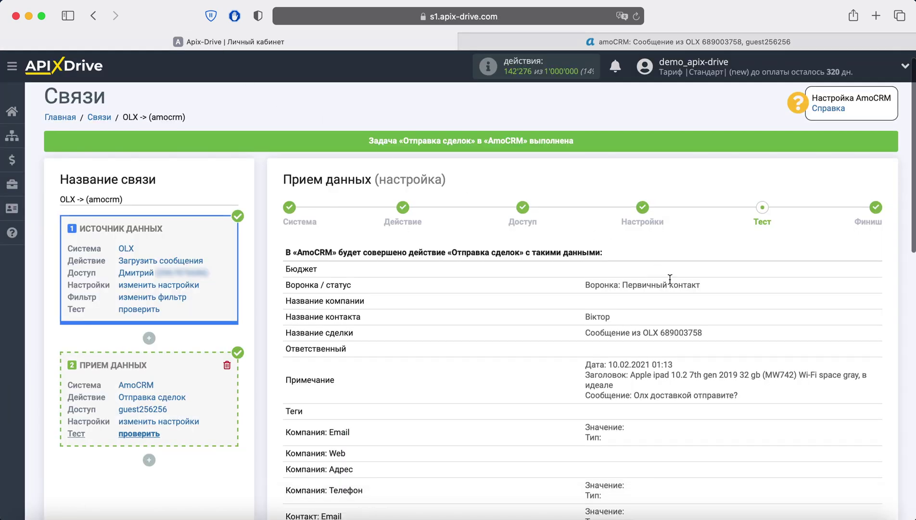
scroll(670, 279, down, 3)
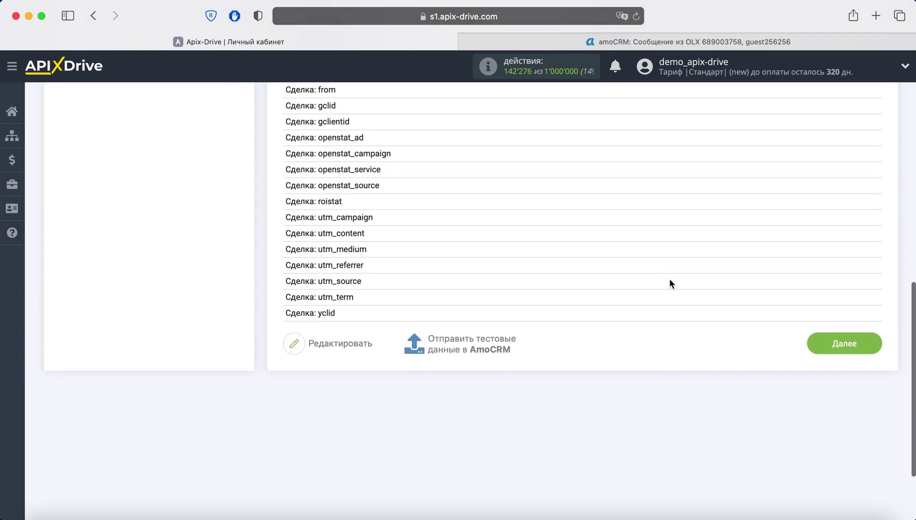
click(841, 342)
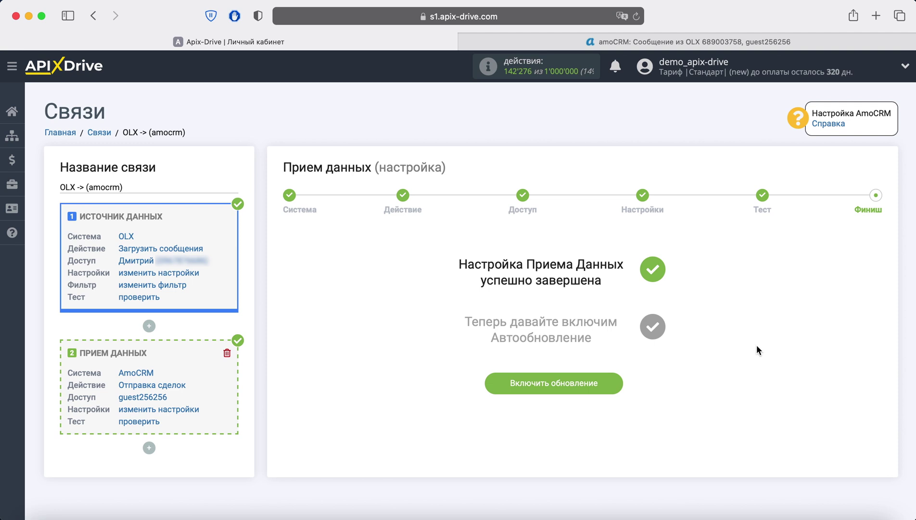
click(595, 382)
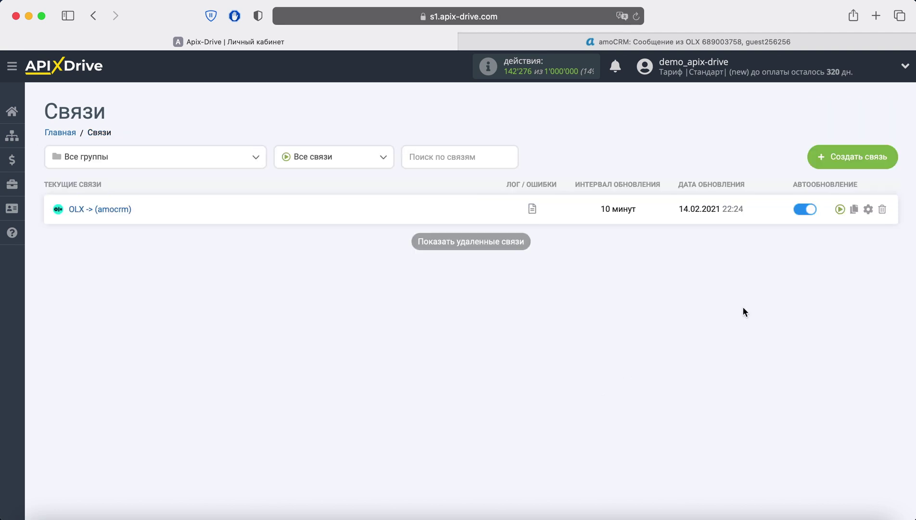
Set the update interval of the OLX -> (amocrm) connection to 5 minutes and save its settings.
click(868, 209)
click(439, 296)
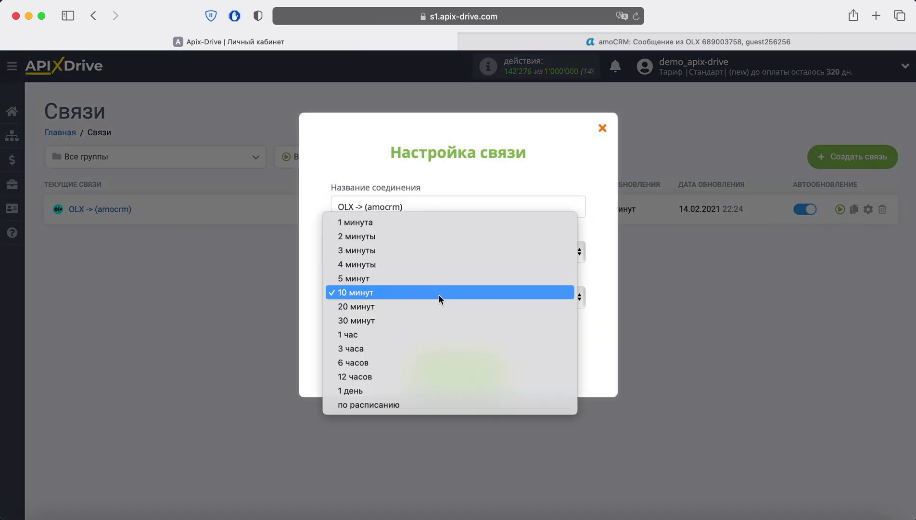
click(424, 280)
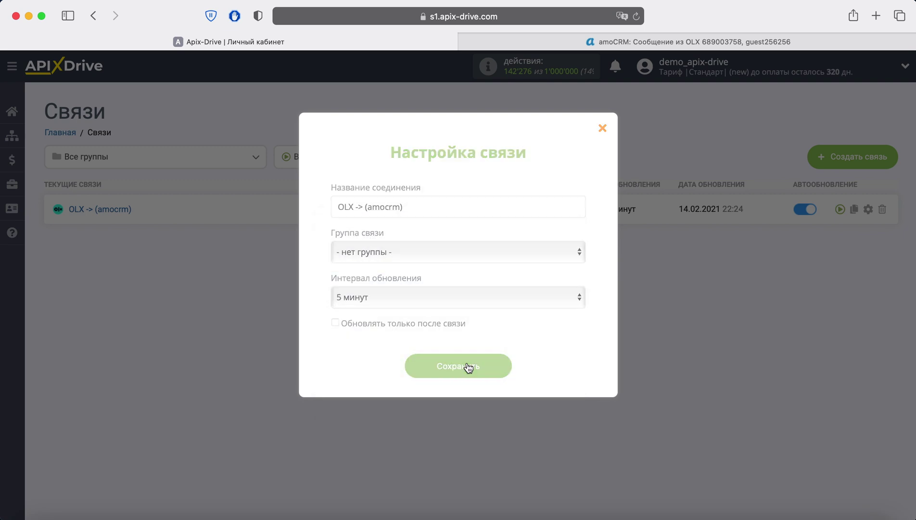
click(469, 367)
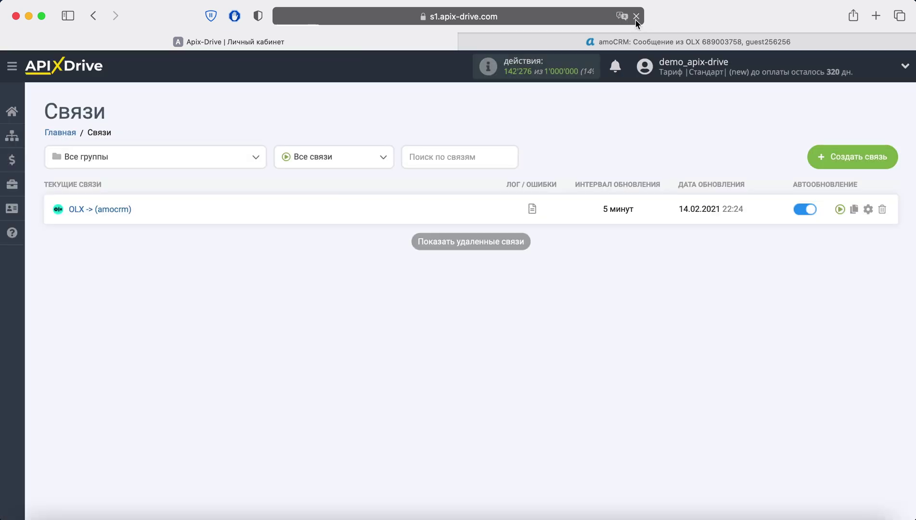